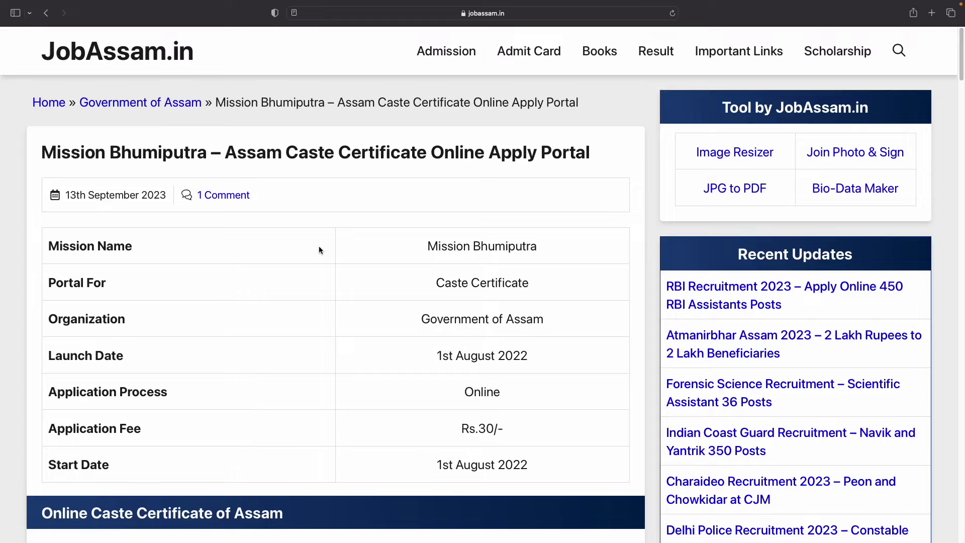
- Review the Required Documents to Upload list, highlighting proof of residence, the recommendation, other documents and the scanned application form
drag(958, 71, 960, 351)
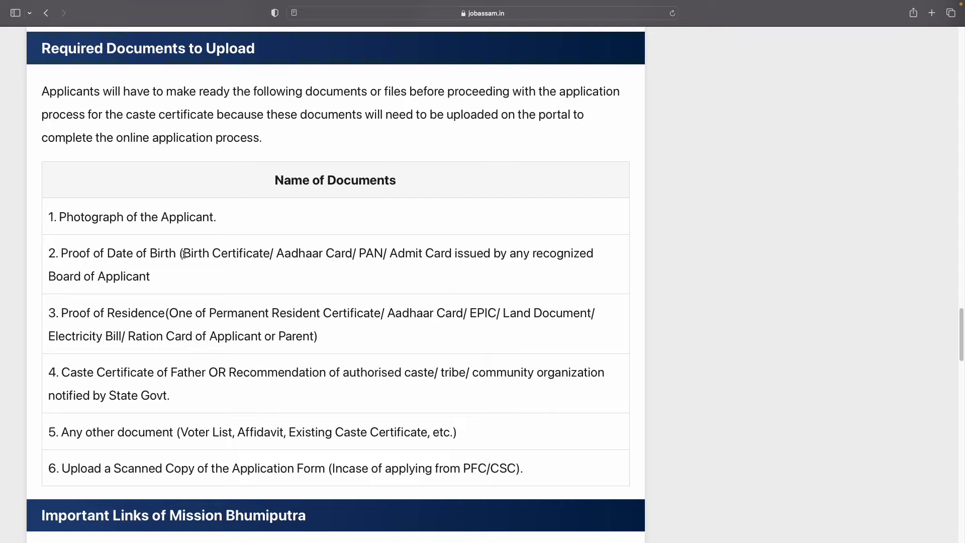
drag(58, 312, 163, 312)
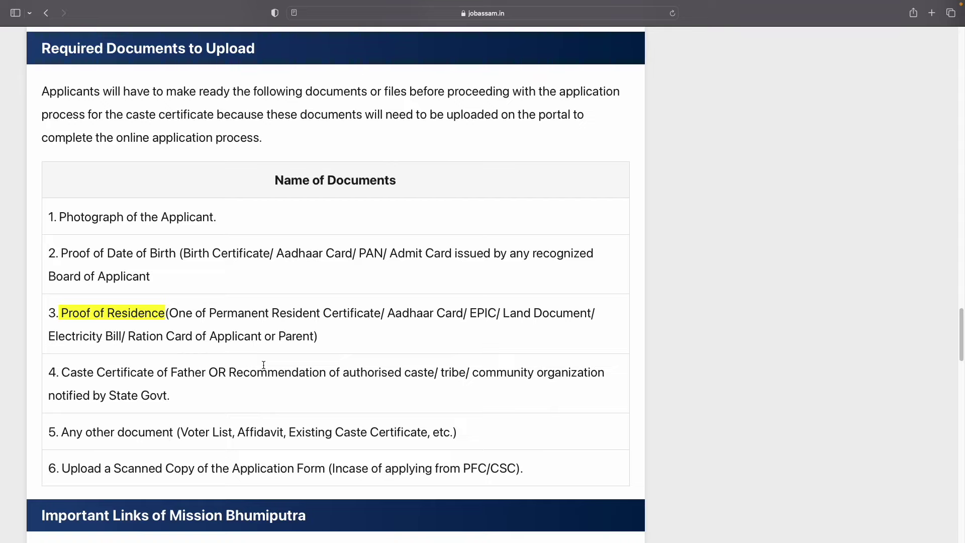
drag(230, 373, 353, 371)
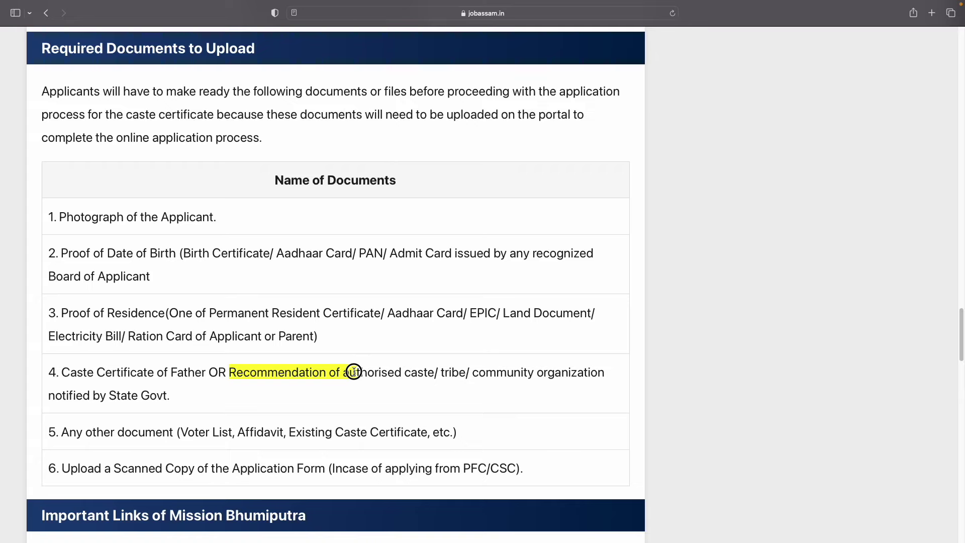
drag(354, 372, 355, 372)
drag(63, 433, 455, 432)
drag(62, 468, 532, 471)
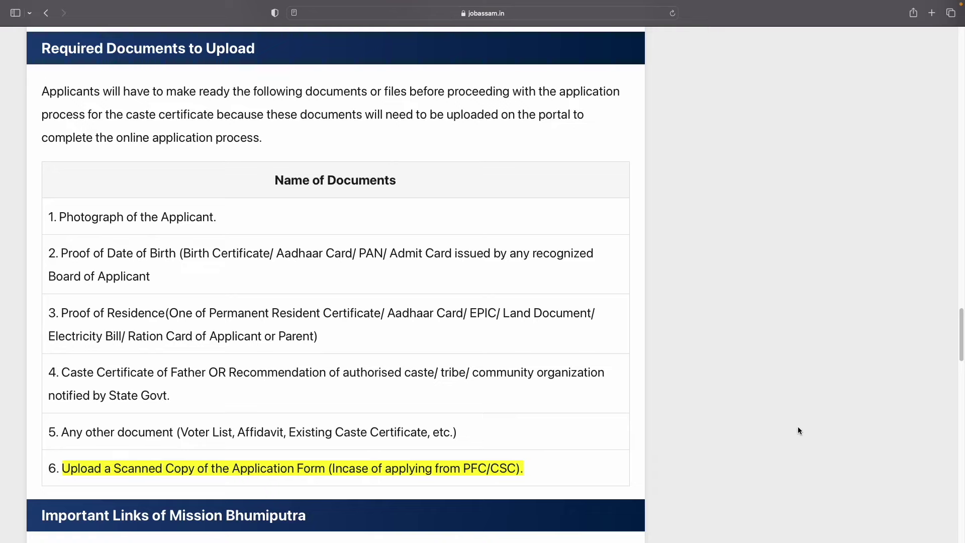
- Open the Caste Certificate Apply Portal from the Important Links of Mission Bhumiputra and start the citizen login/registration
drag(960, 333, 961, 354)
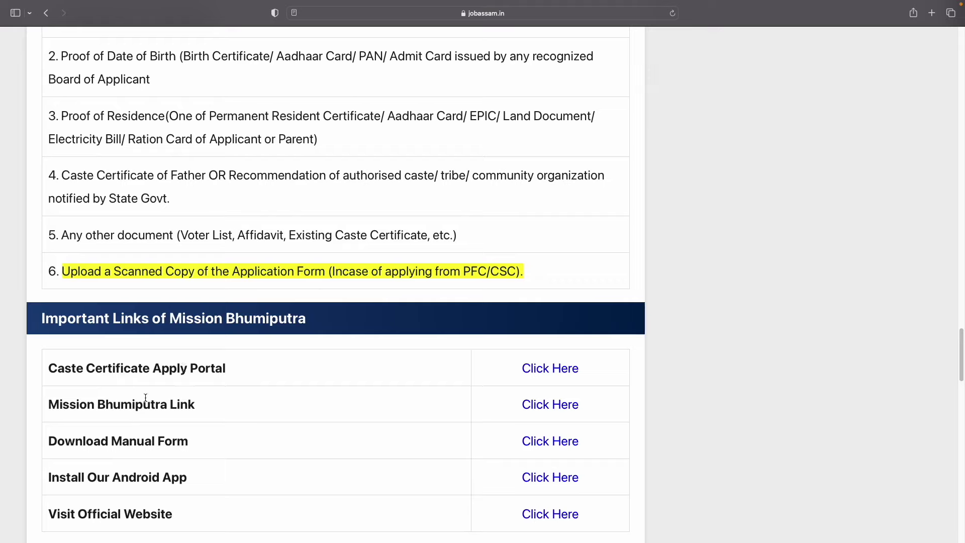
drag(45, 404, 198, 405)
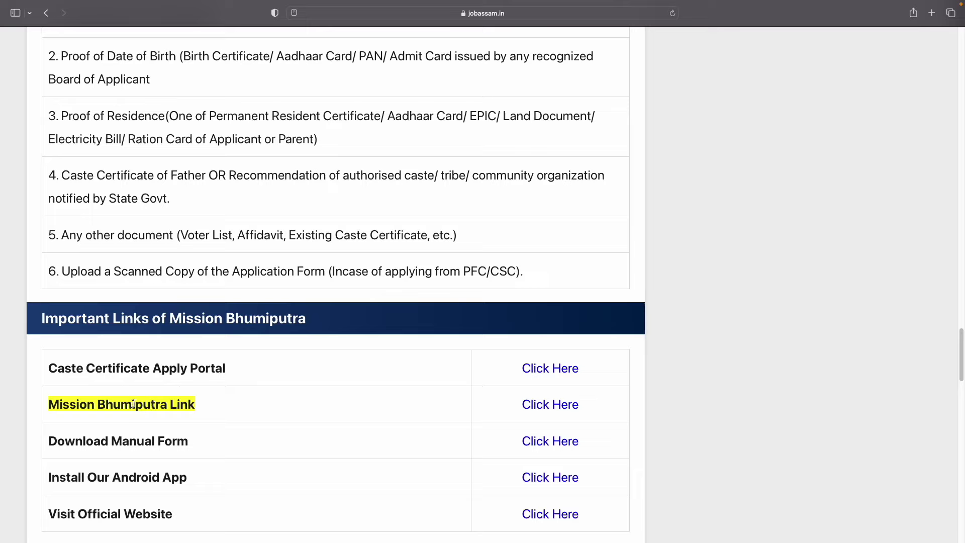
drag(45, 368, 231, 368)
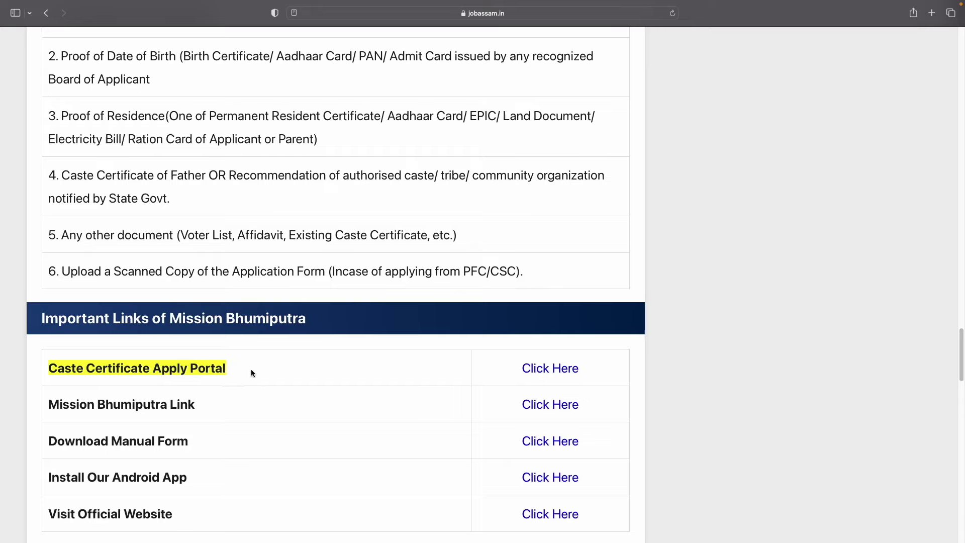
click(567, 372)
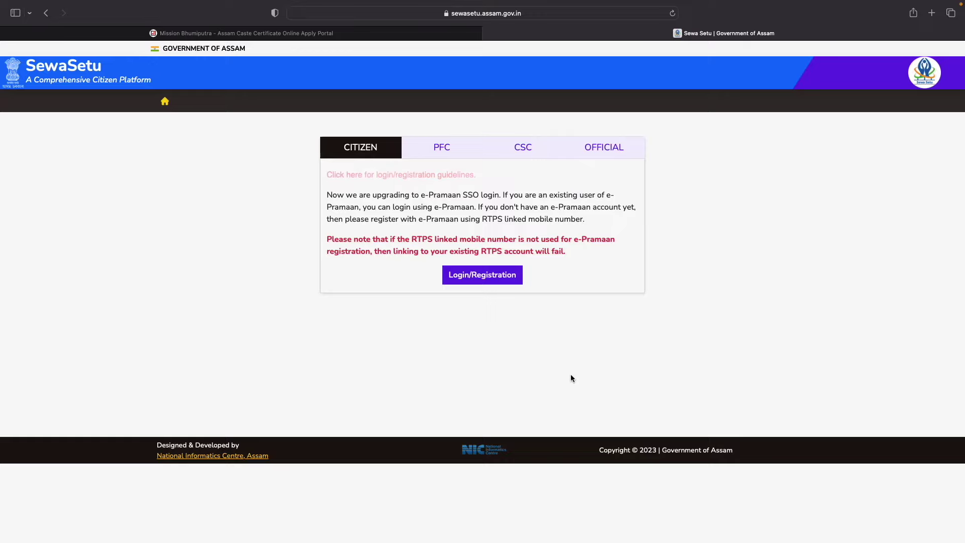
click(495, 282)
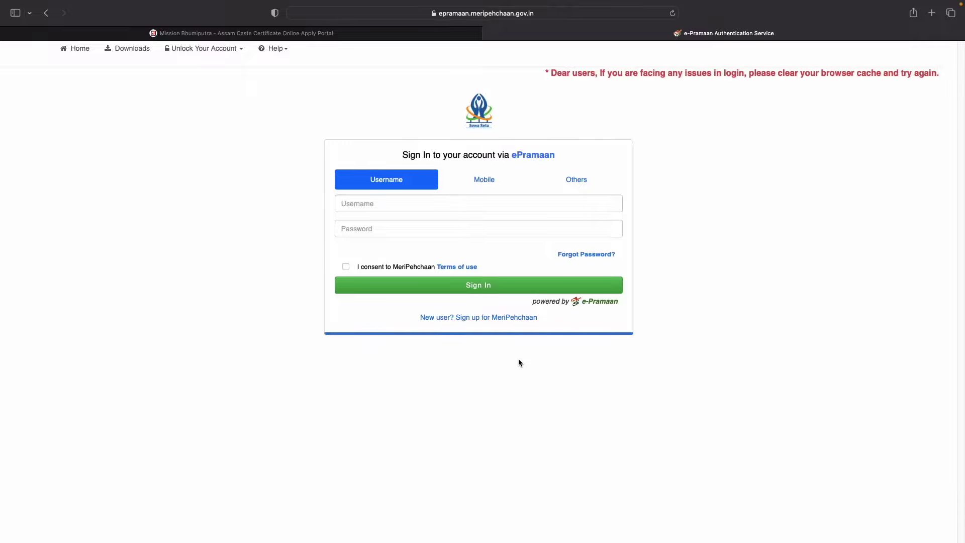
- Sign in through ePramaan with the account username and password, consenting to the MeriPehchaan terms, and skip linking Digilocker
click(391, 203)
click(399, 223)
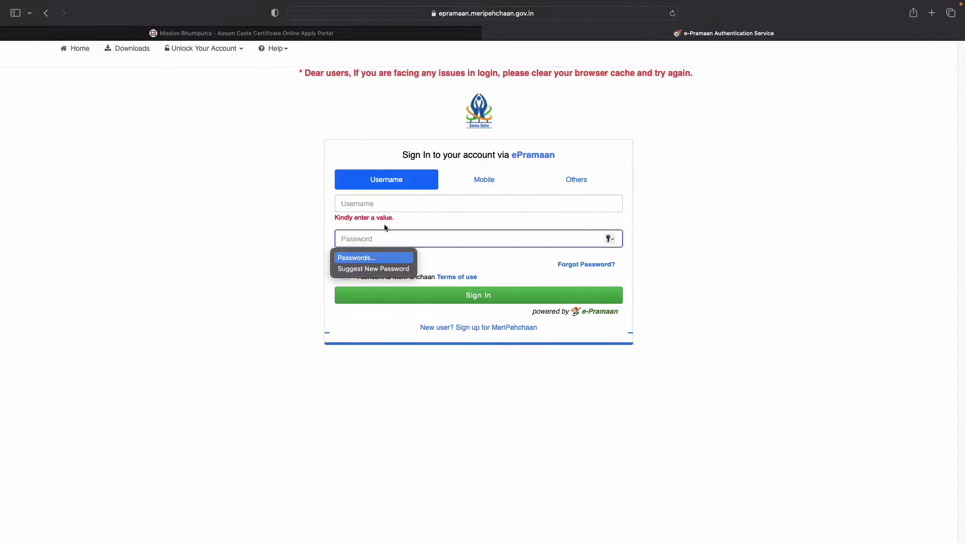
click(283, 218)
key(super+equal)
key(super+equal)
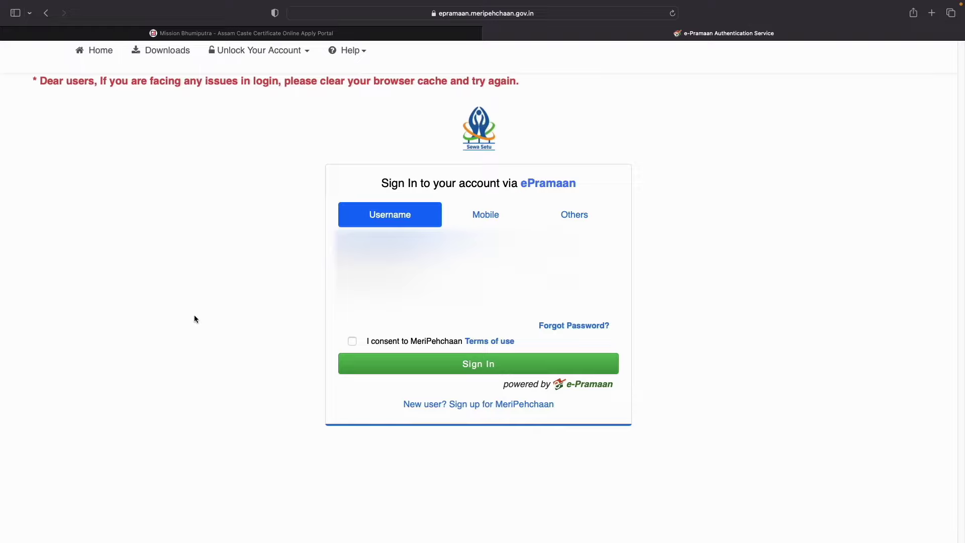
click(352, 343)
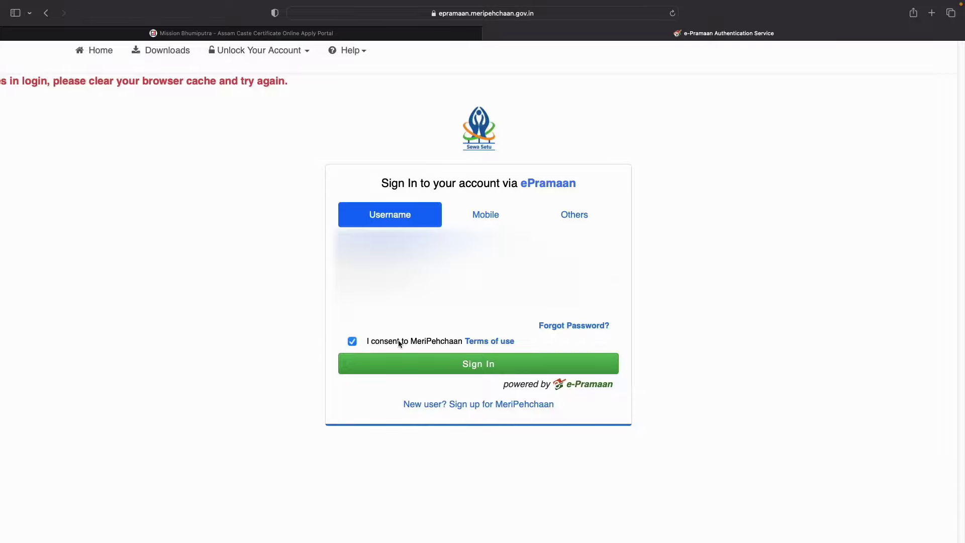
click(466, 369)
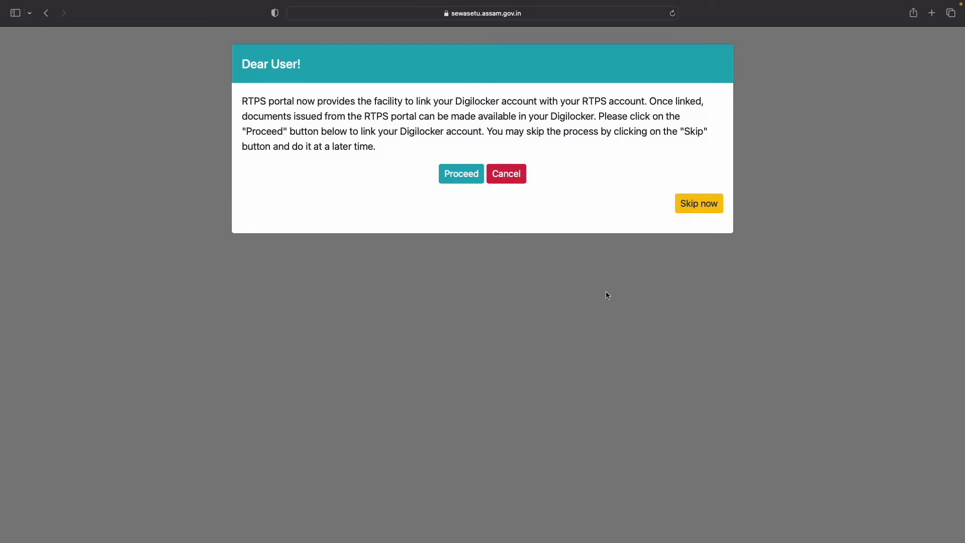
click(694, 203)
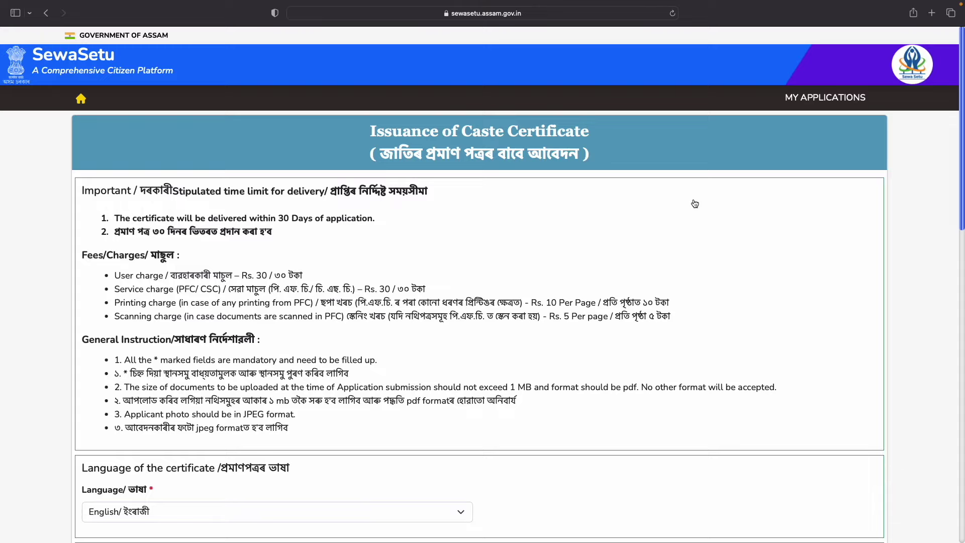
- Review the caste certificate application instructions and examine the available certificate language options
scroll(694, 203, down, 5)
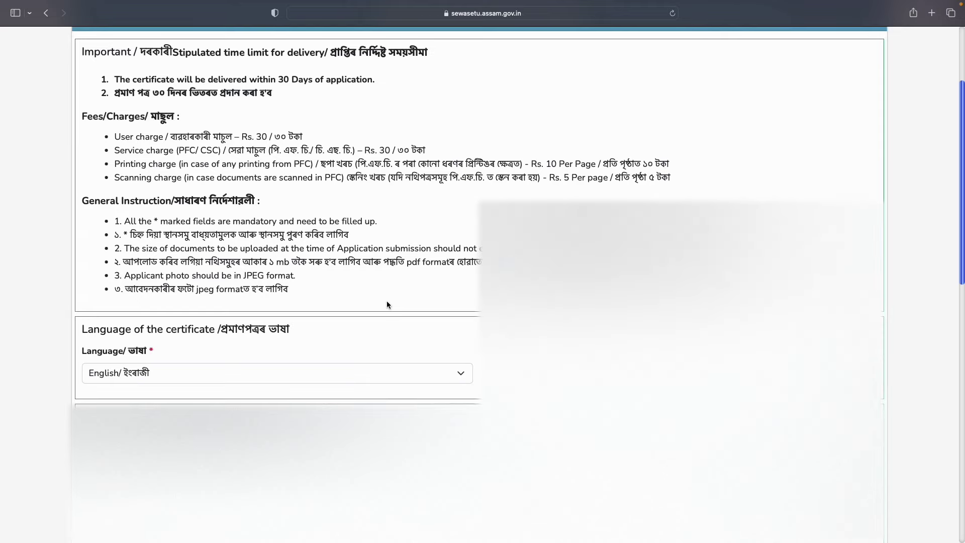
scroll(395, 312, down, 5)
scroll(396, 322, down, 3)
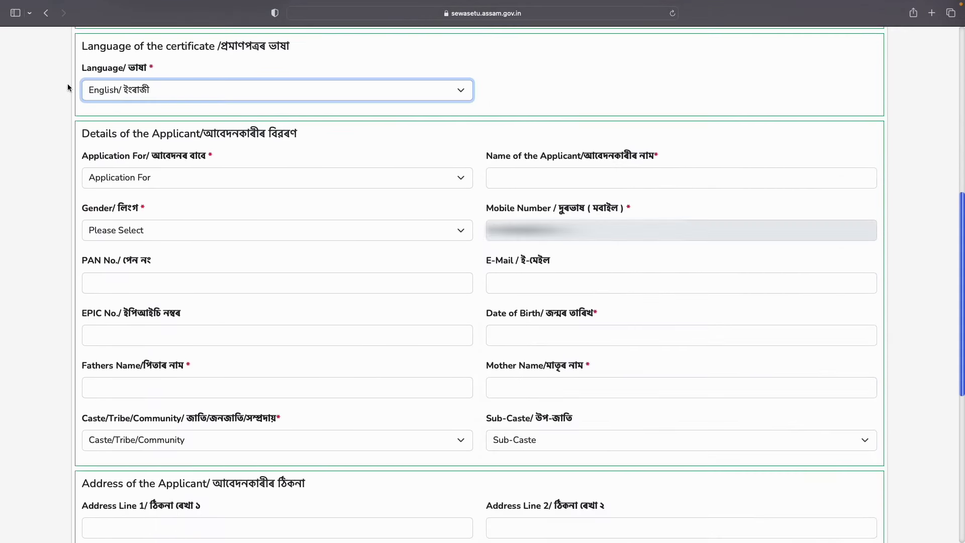
click(118, 91)
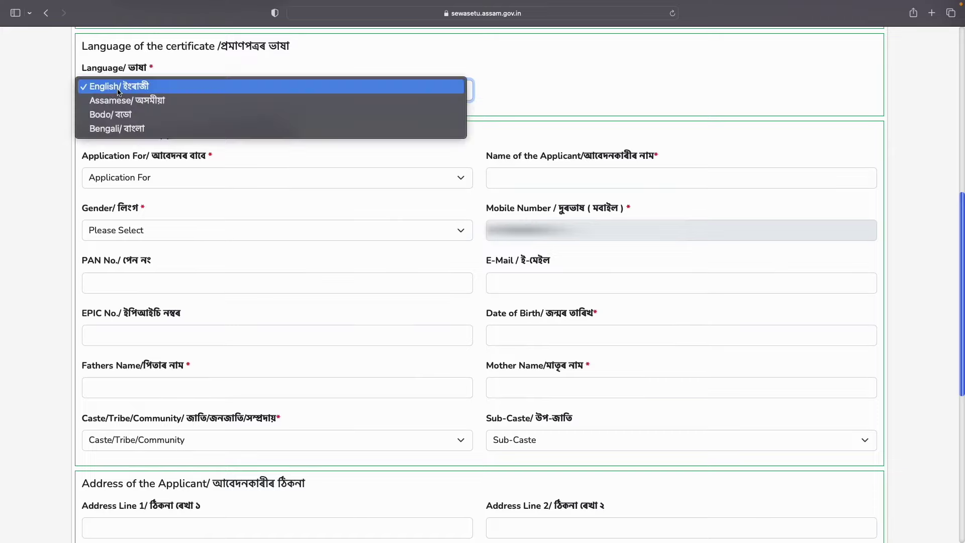
click(36, 75)
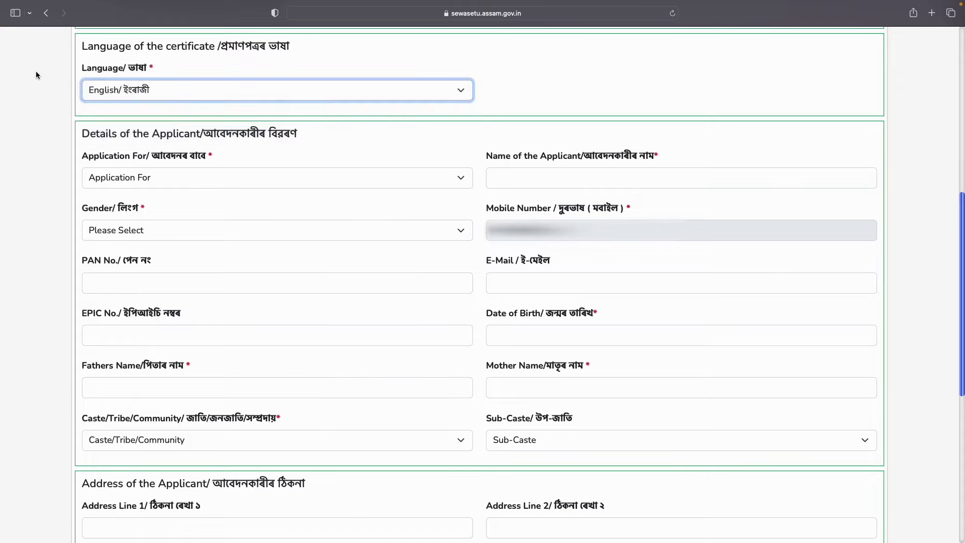
- Set the application category to OBC/MOBC and the gender to Male in the applicant details
click(114, 176)
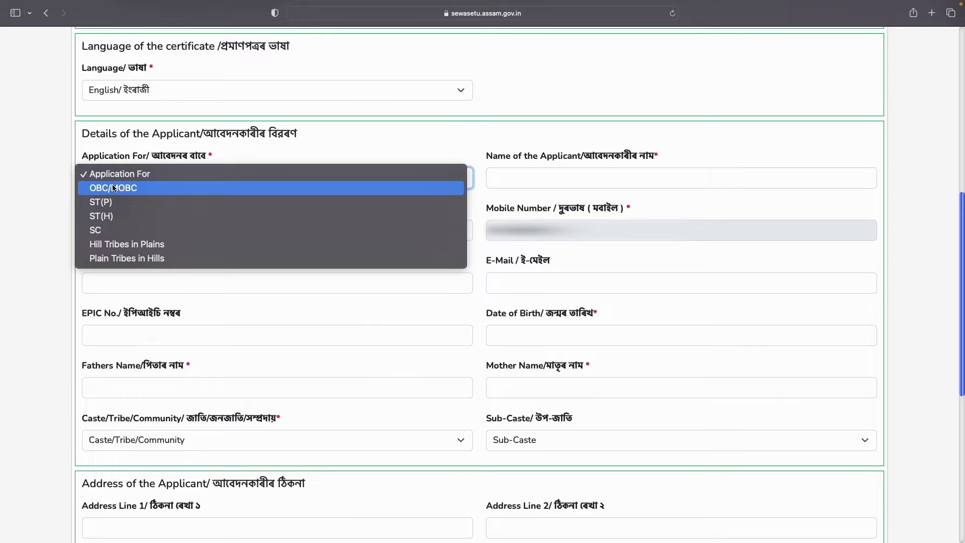
click(113, 187)
click(126, 180)
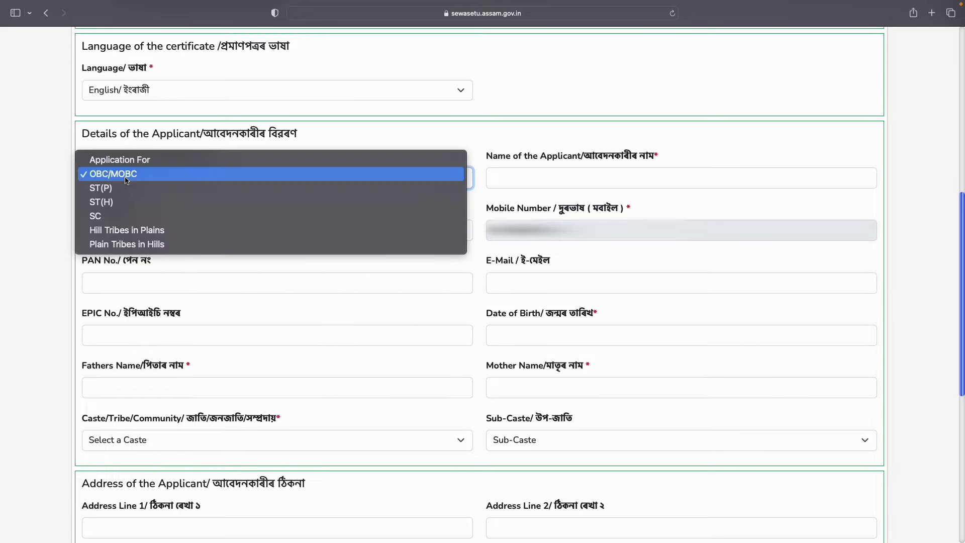
click(548, 177)
click(558, 173)
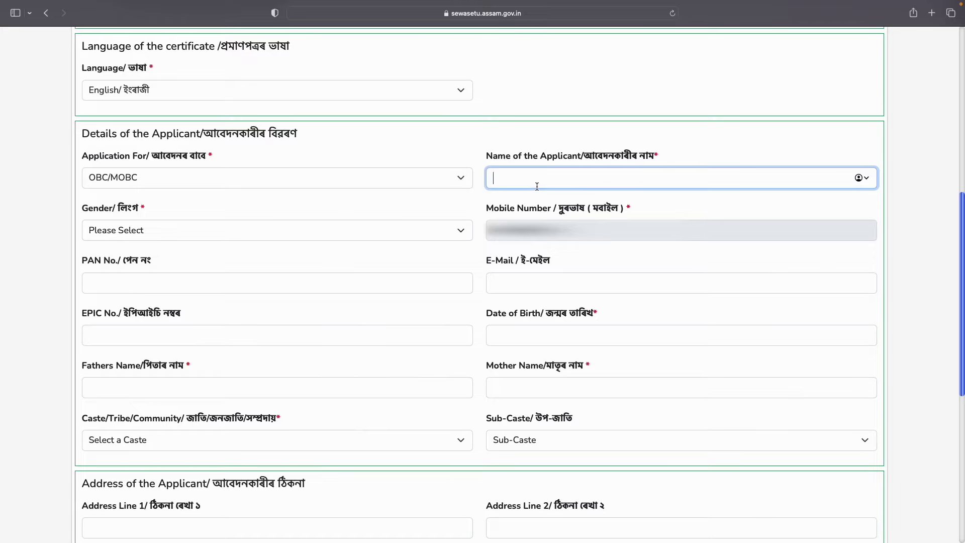
click(176, 230)
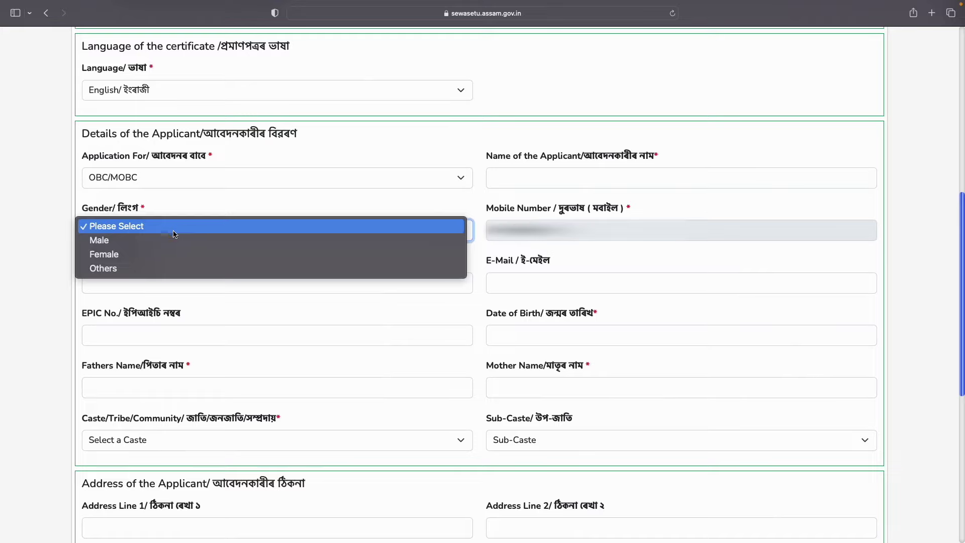
click(171, 239)
click(24, 260)
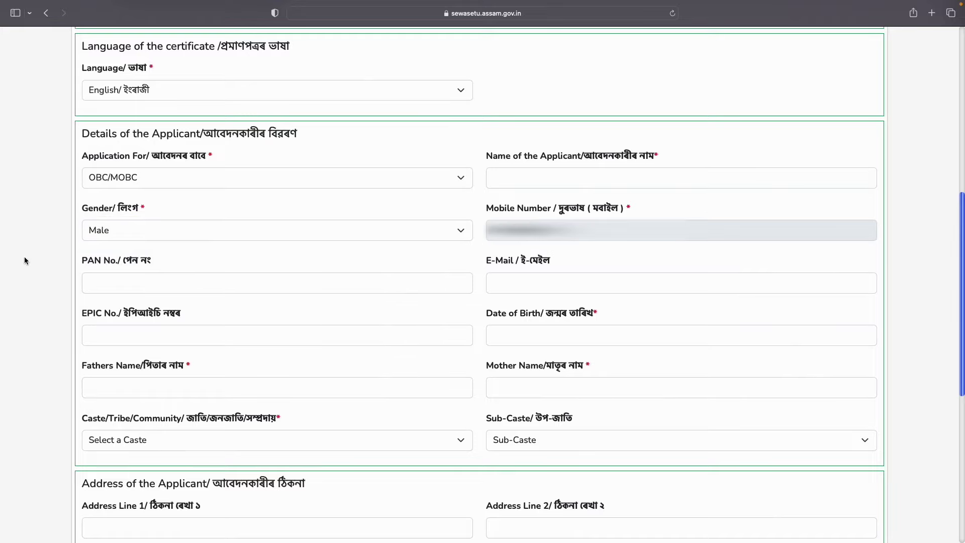
click(120, 283)
click(141, 208)
double_click(208, 158)
- Enter the applicant's date of birth by choosing its year, month and day in the calendar
click(547, 338)
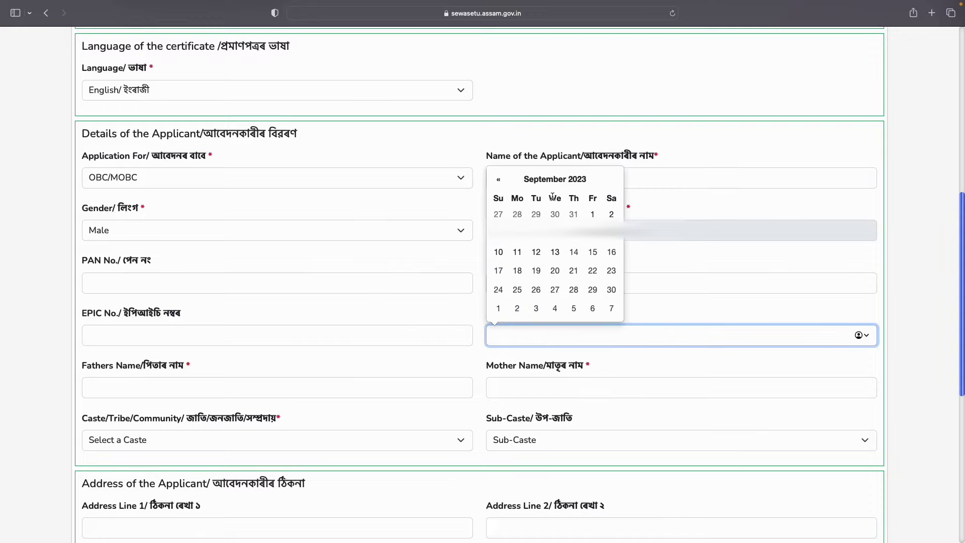
click(554, 180)
click(554, 197)
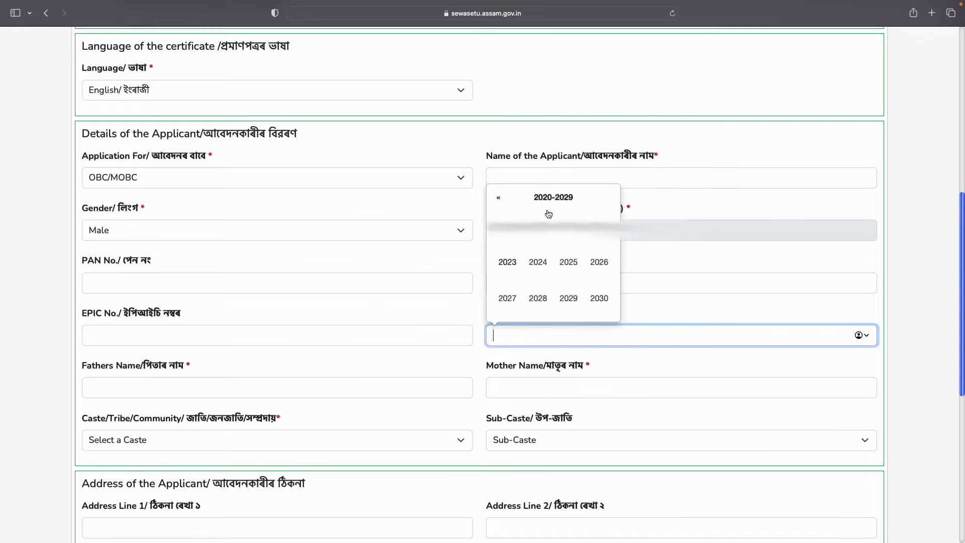
click(504, 204)
click(504, 204)
click(504, 204)
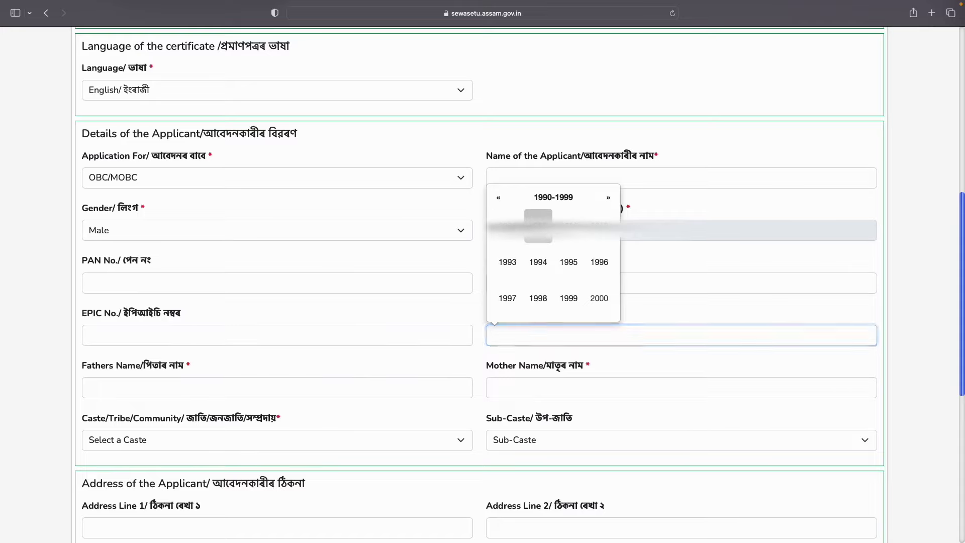
click(538, 227)
click(568, 262)
click(575, 252)
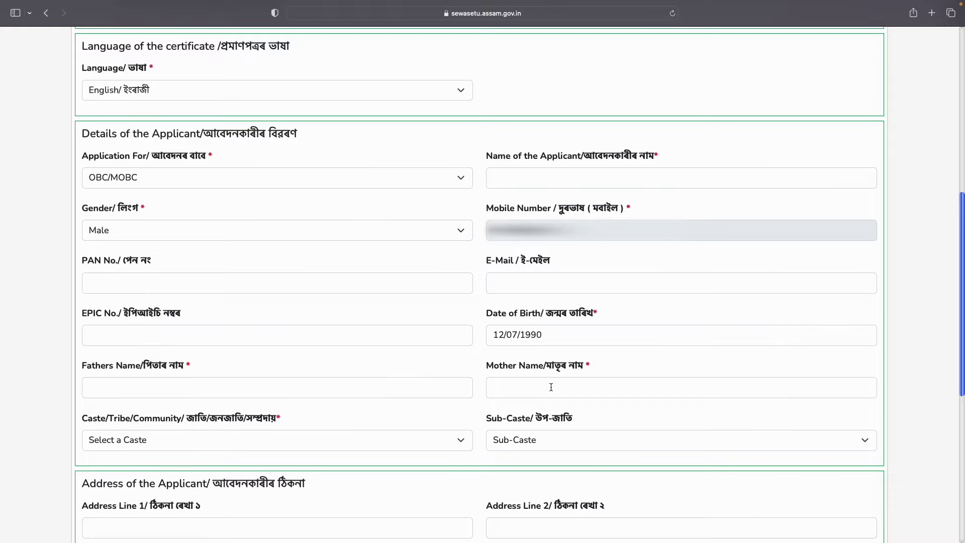
- Examine the available Caste/Tribe/Community and Sub-Caste options without choosing any
click(159, 441)
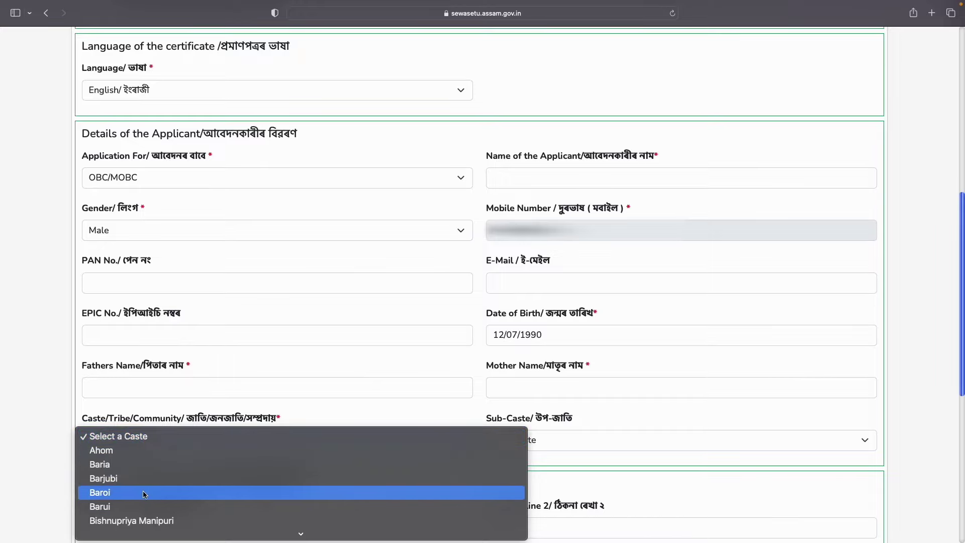
scroll(143, 498, down, 5)
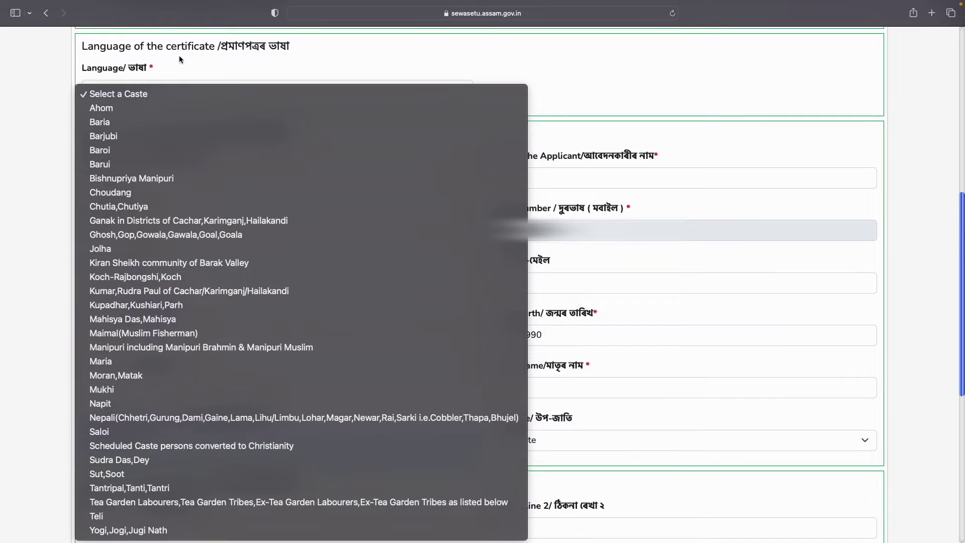
click(21, 333)
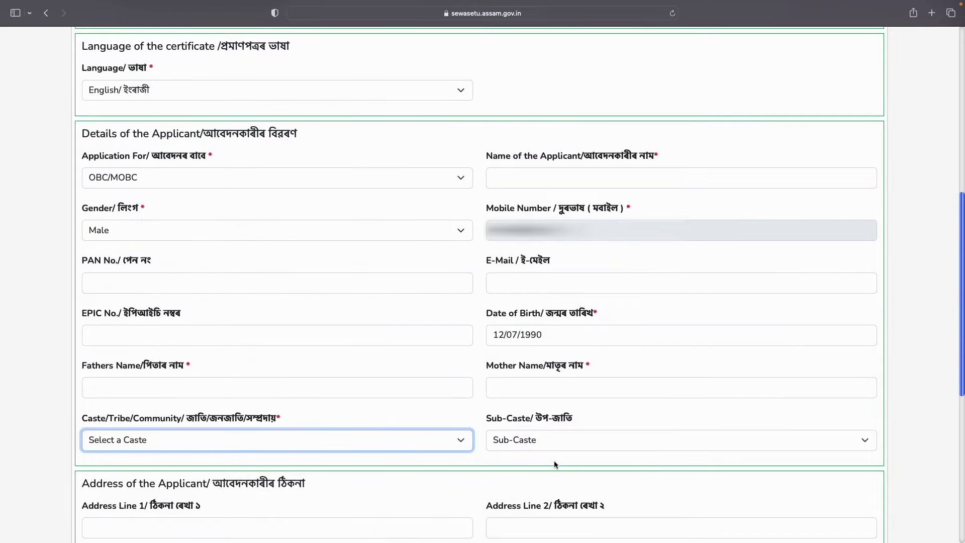
click(551, 444)
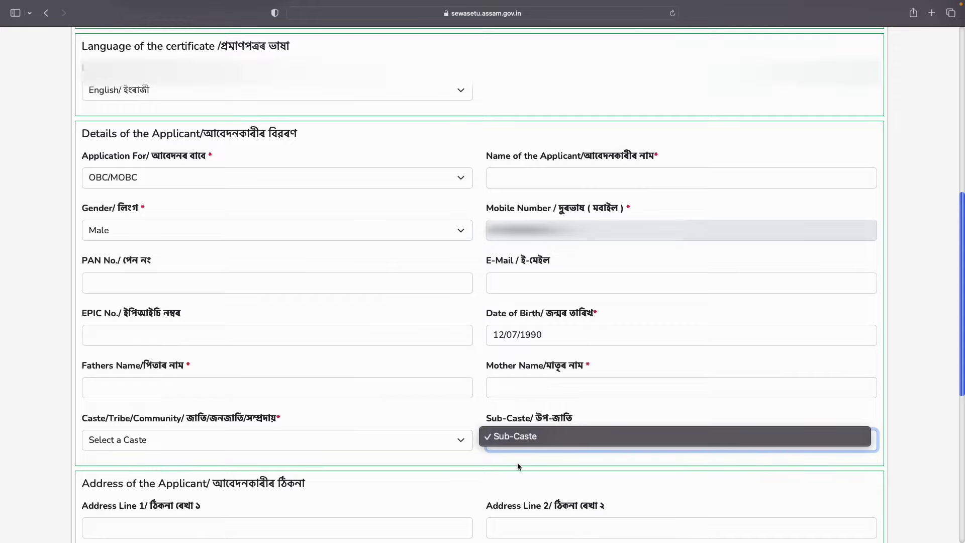
click(49, 342)
- Fill in the applicant's house number, and set the district to Sonitpur and the sub-division to Tezpur(sadar)
scroll(49, 341, down, 8)
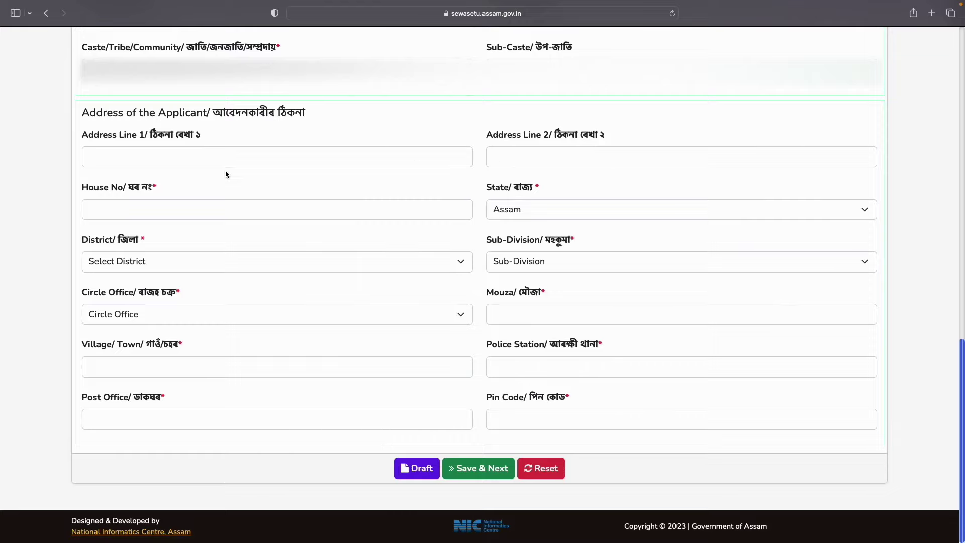
click(186, 210)
text(137)
click(92, 243)
click(129, 259)
click(124, 460)
click(497, 258)
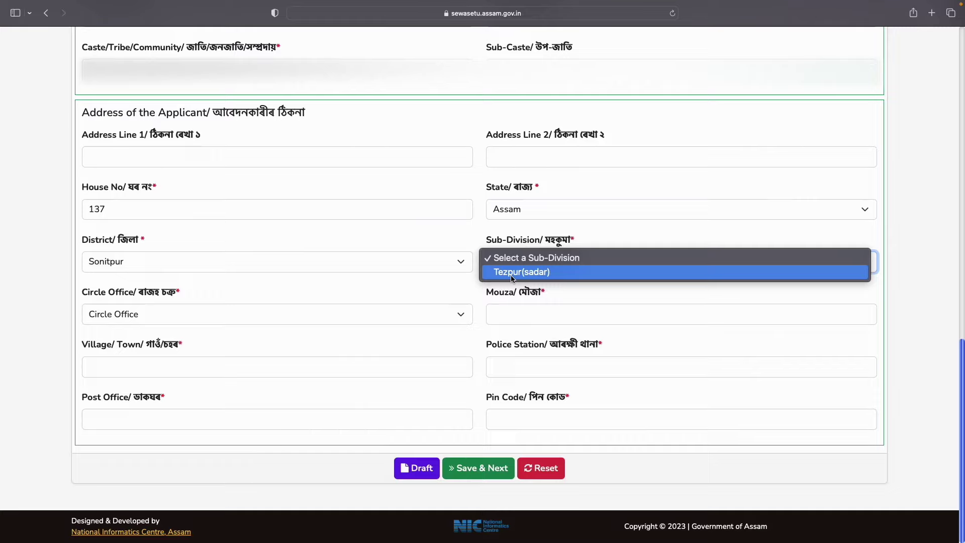
click(512, 274)
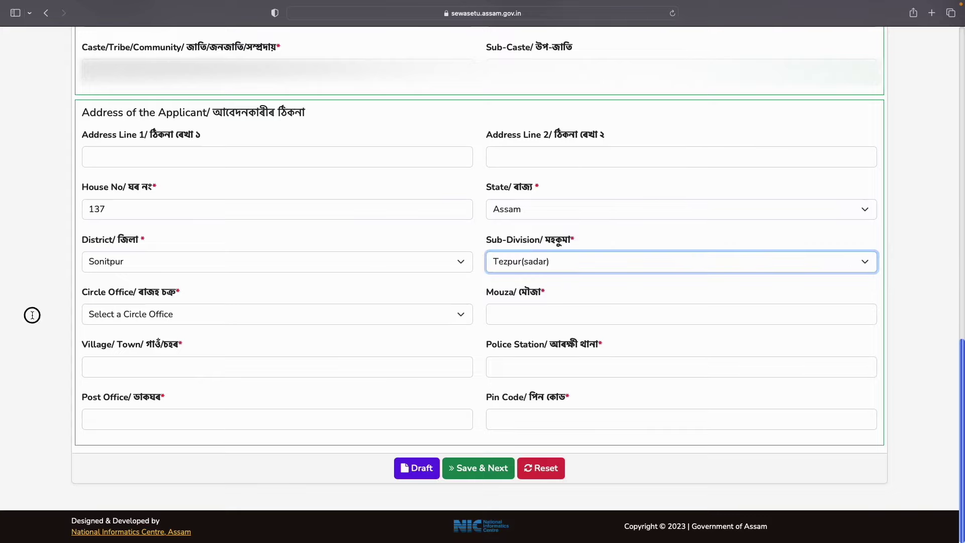
- Set the circle office to Dhekiajuli, complete the remaining required address fields, and save the applicant details to continue to the enclosures
click(116, 315)
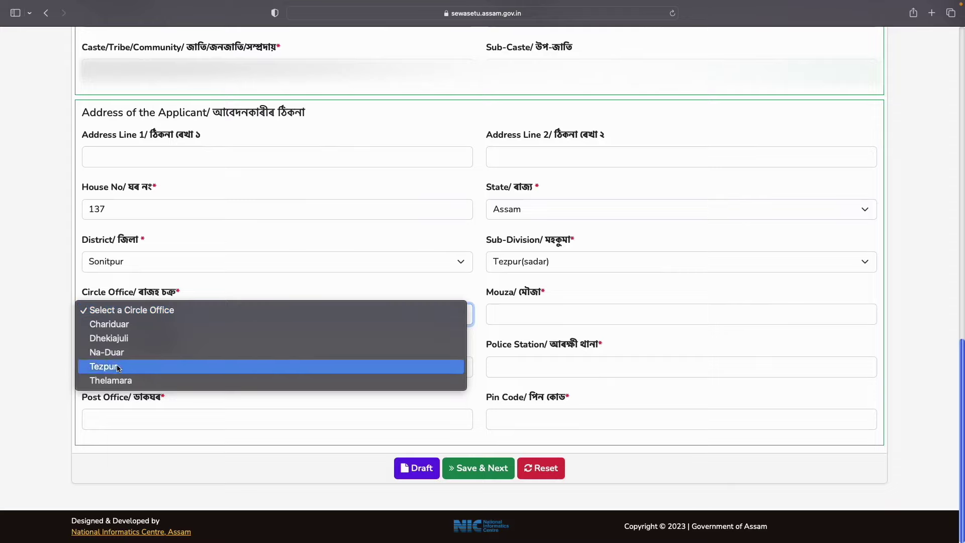
click(126, 337)
click(536, 314)
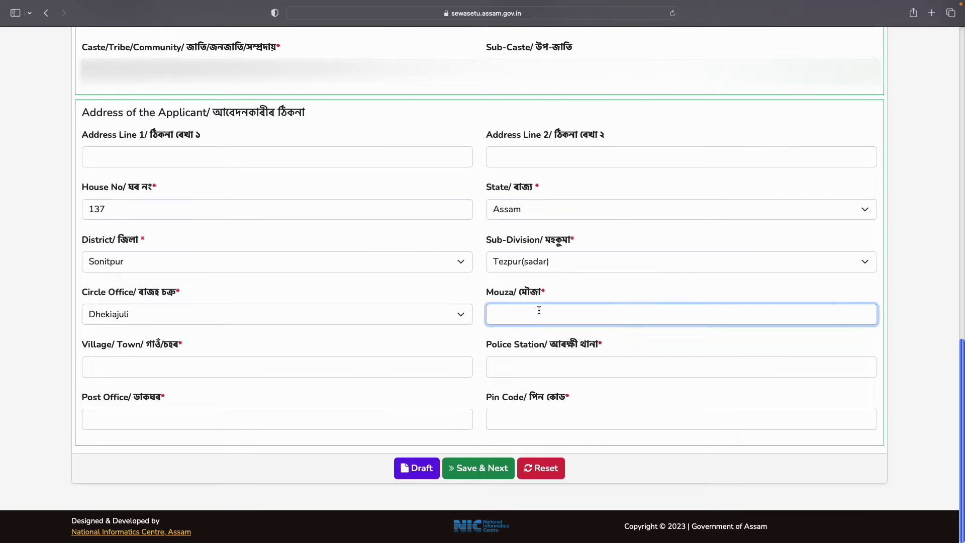
click(151, 370)
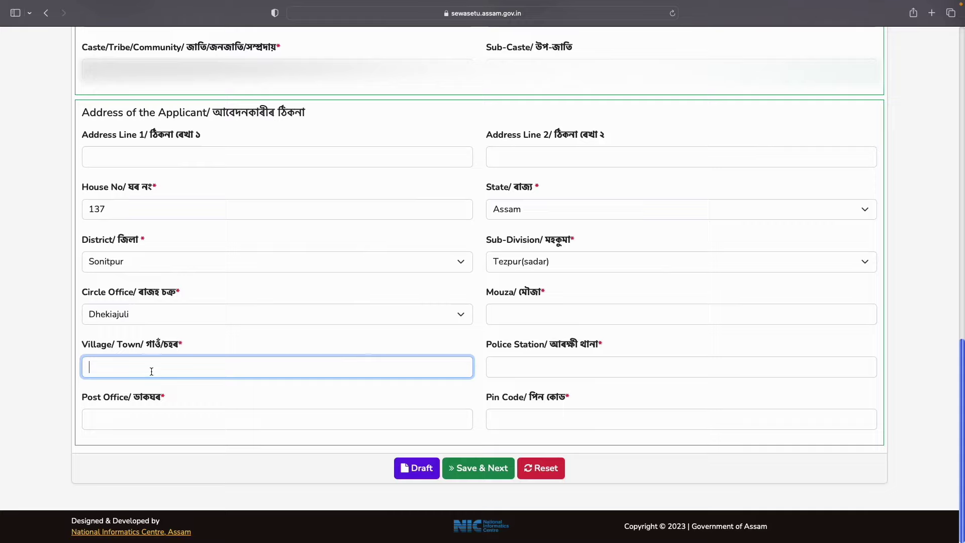
click(578, 368)
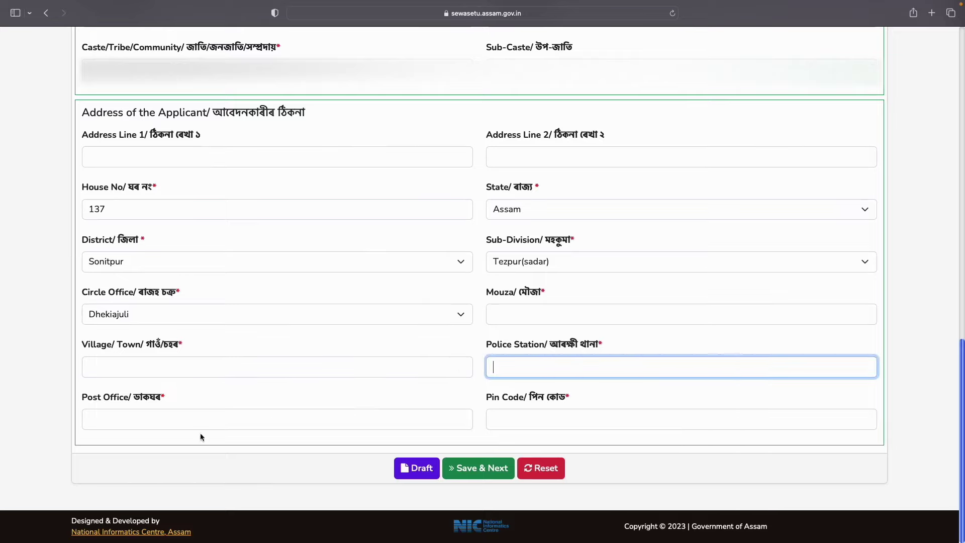
click(189, 421)
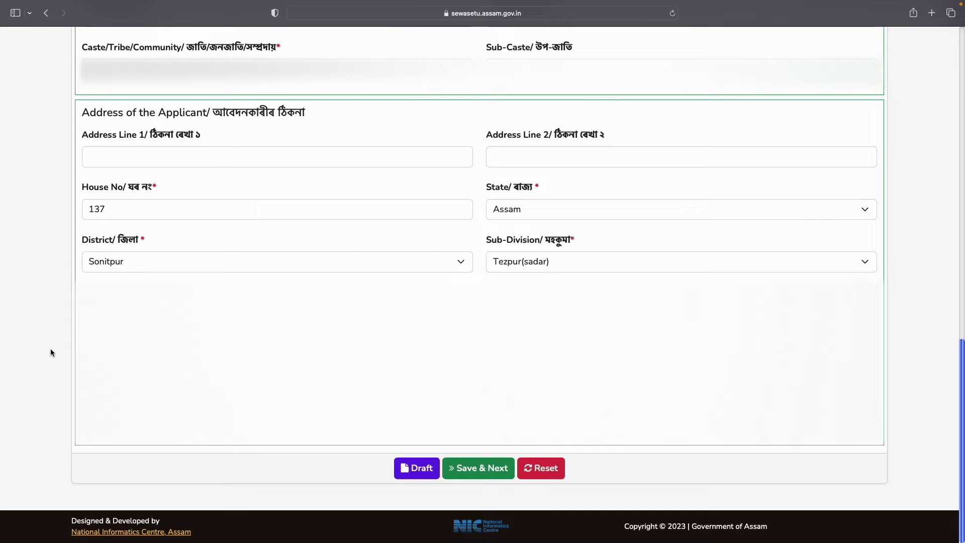
click(478, 476)
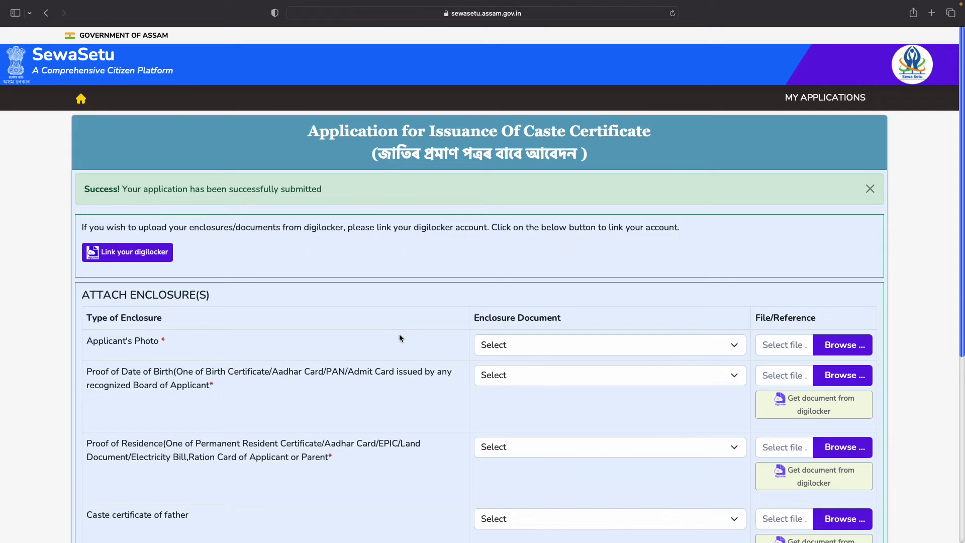
- Choose Applicant Photo as the photo enclosure and Admit Card issued by any recognized Board of Applicant as proof of date of birth
scroll(400, 336, down, 5)
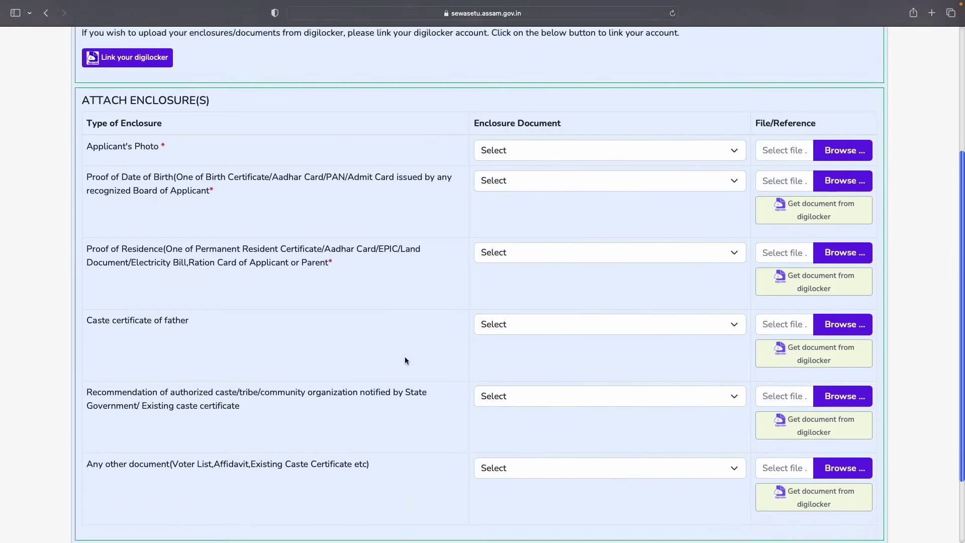
scroll(406, 360, up, 1)
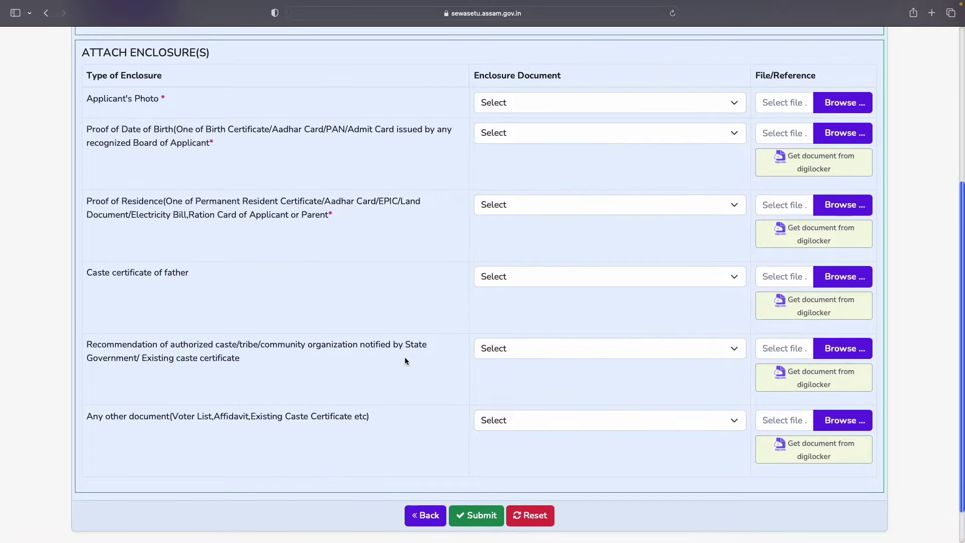
click(537, 103)
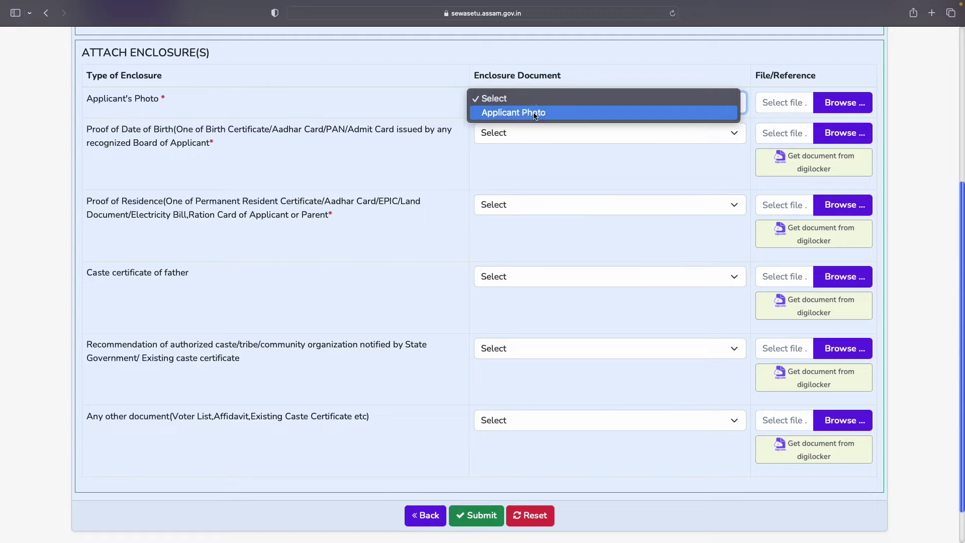
click(535, 113)
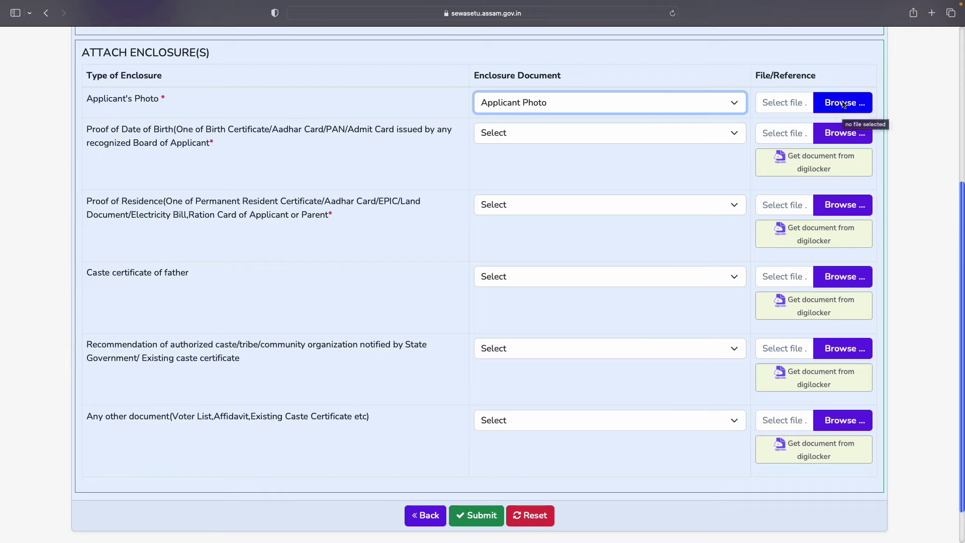
click(541, 133)
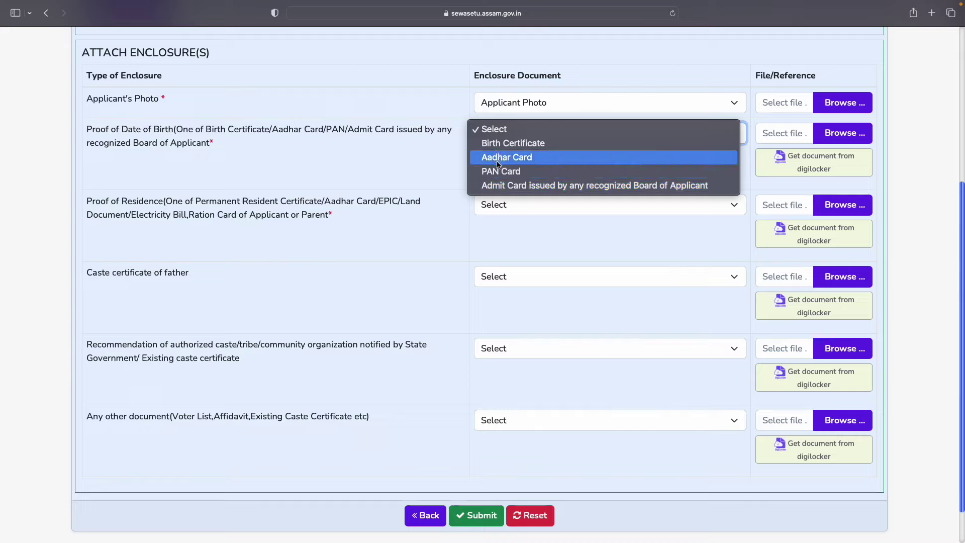
click(499, 186)
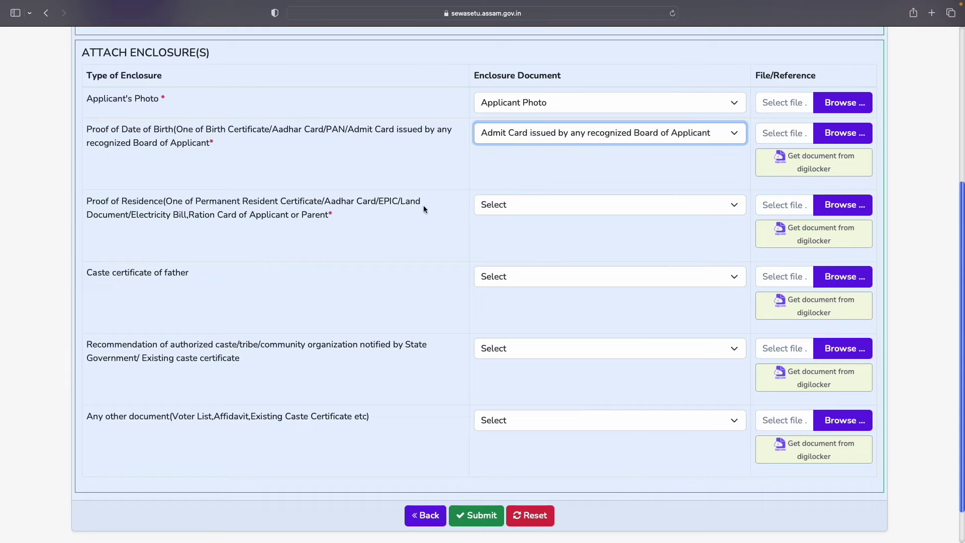
- Choose EPIC as the proof of residence and Caste Certificate of Father as the father's caste document
click(510, 206)
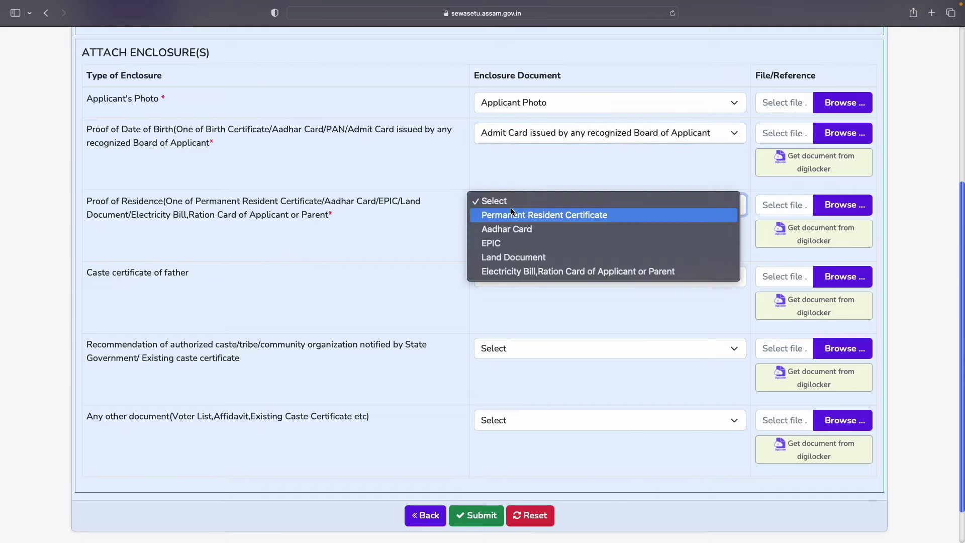
click(497, 243)
click(402, 286)
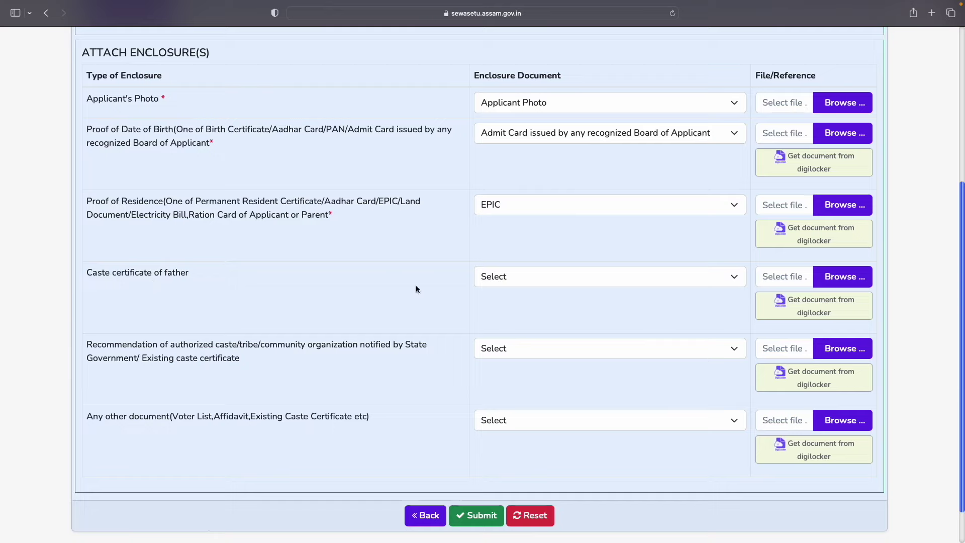
click(514, 278)
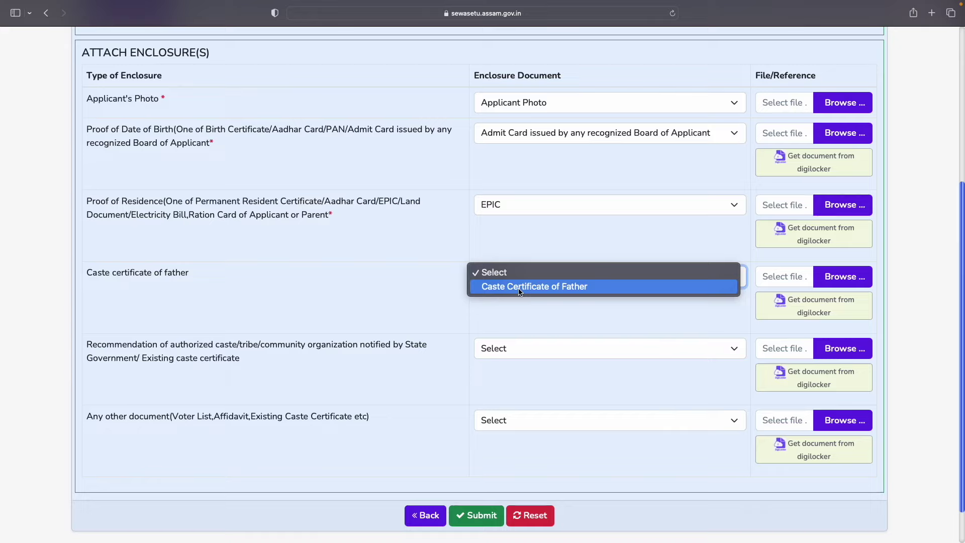
click(519, 287)
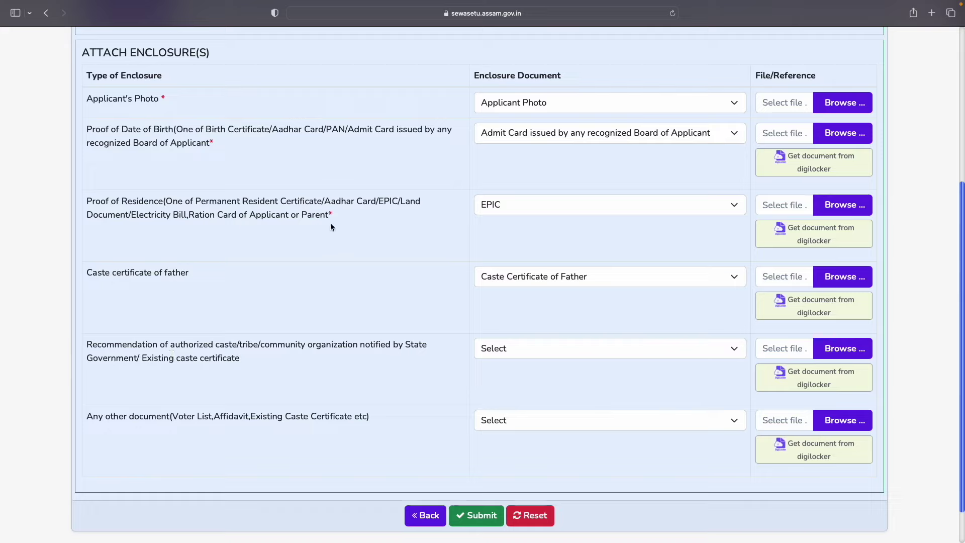
- Choose Other supporting document as the enclosure type for any other document
drag(328, 215, 333, 215)
click(505, 424)
click(584, 421)
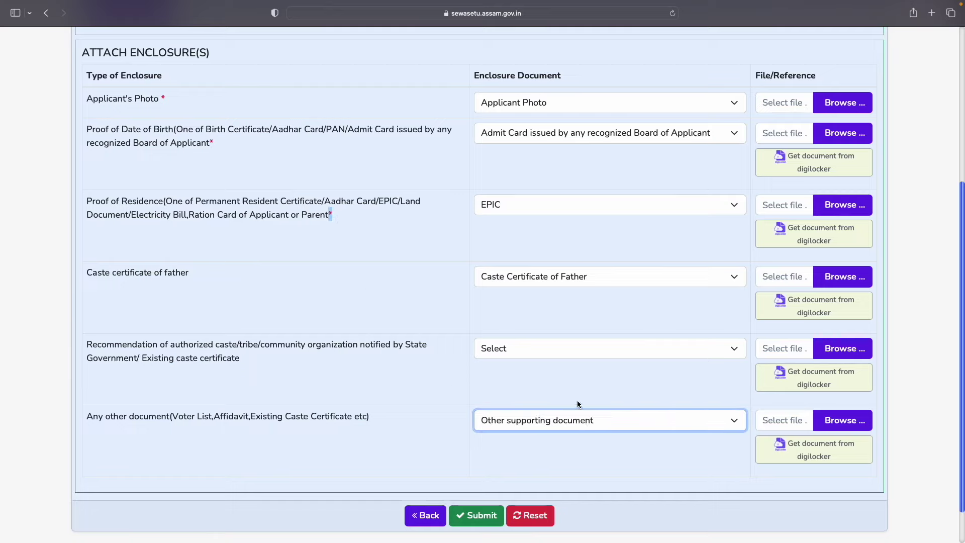
click(429, 300)
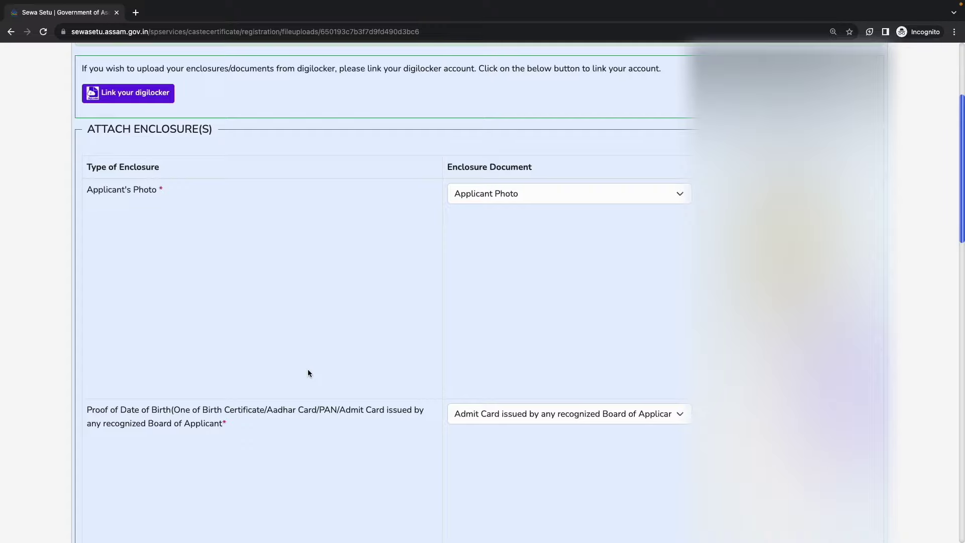
- Review the uploaded enclosures for each document type and submit them
scroll(308, 371, down, 4)
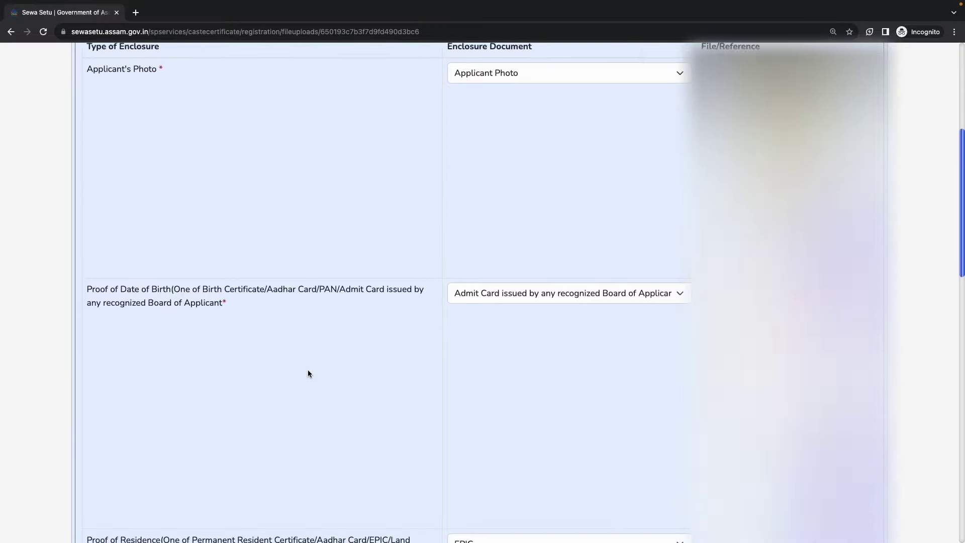
scroll(308, 373, down, 7)
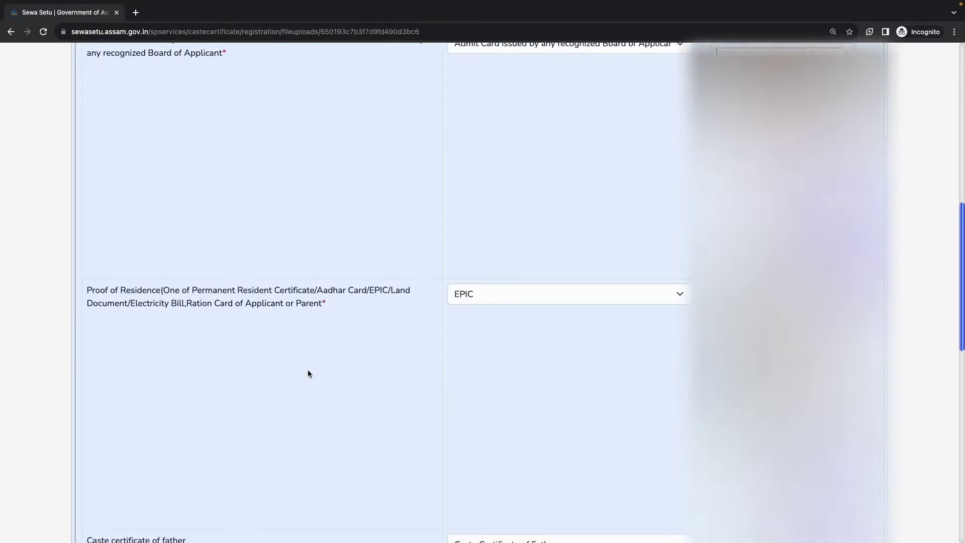
scroll(307, 371, down, 9)
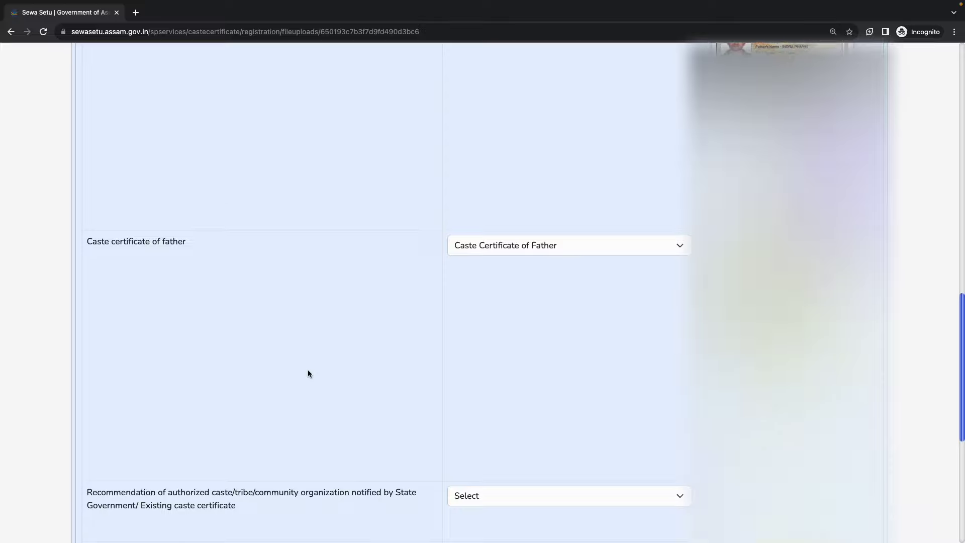
scroll(309, 373, down, 1)
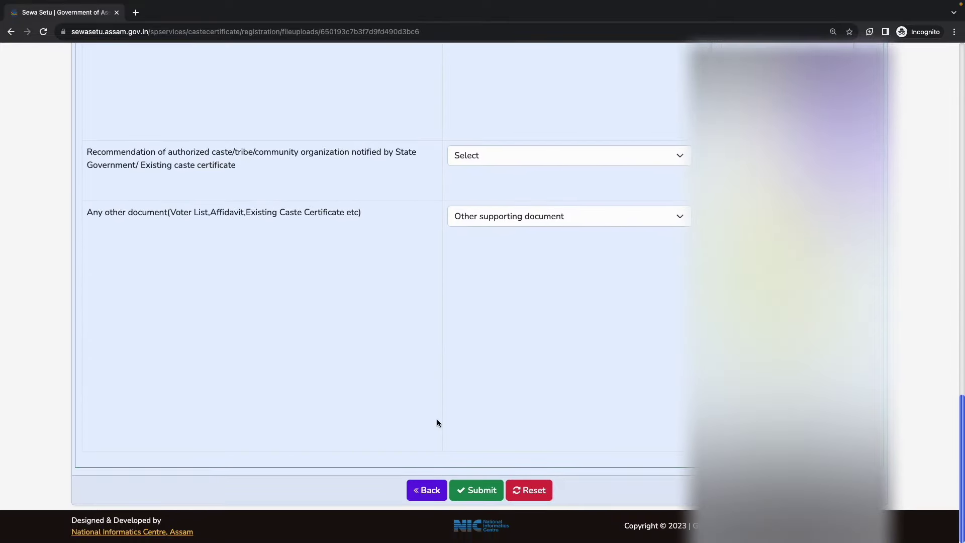
click(466, 492)
click(477, 487)
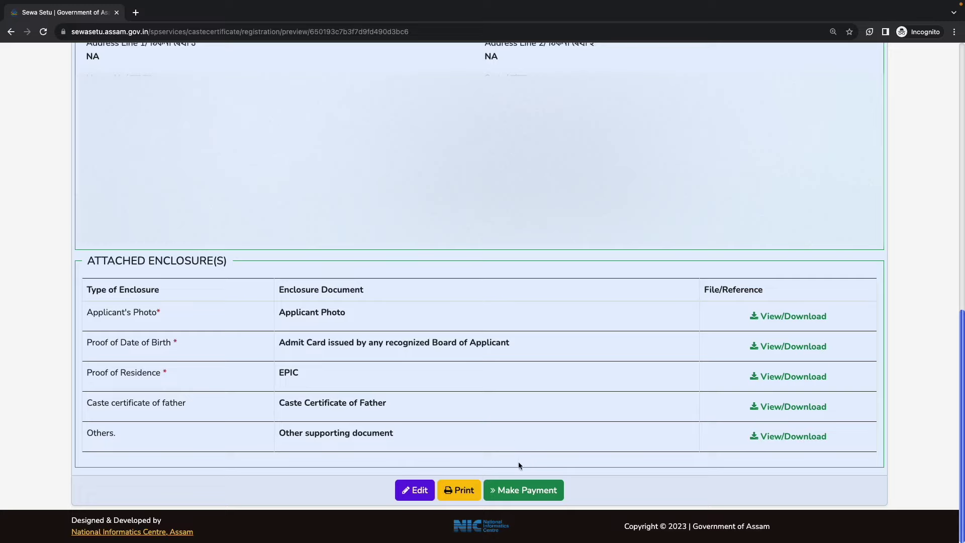
- Agree to the challan declaration and proceed to pay the application fee through the Payment Gateway mode with AXIS EASYPAY (No Charges)
click(536, 495)
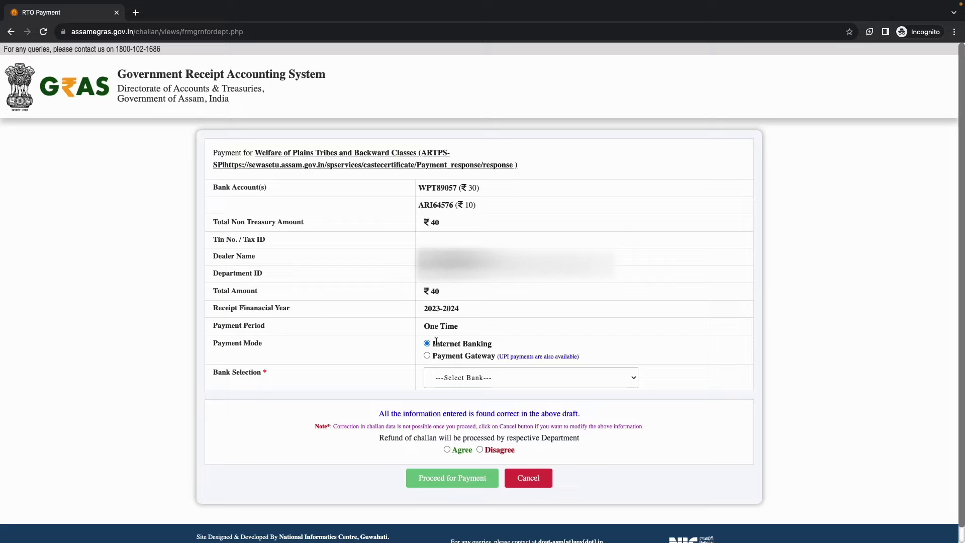
click(447, 449)
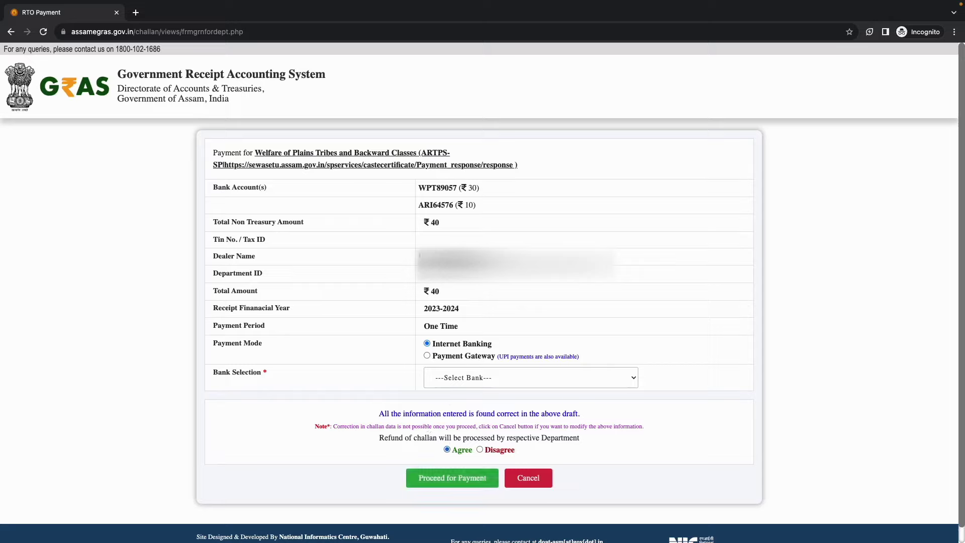
click(429, 357)
click(454, 385)
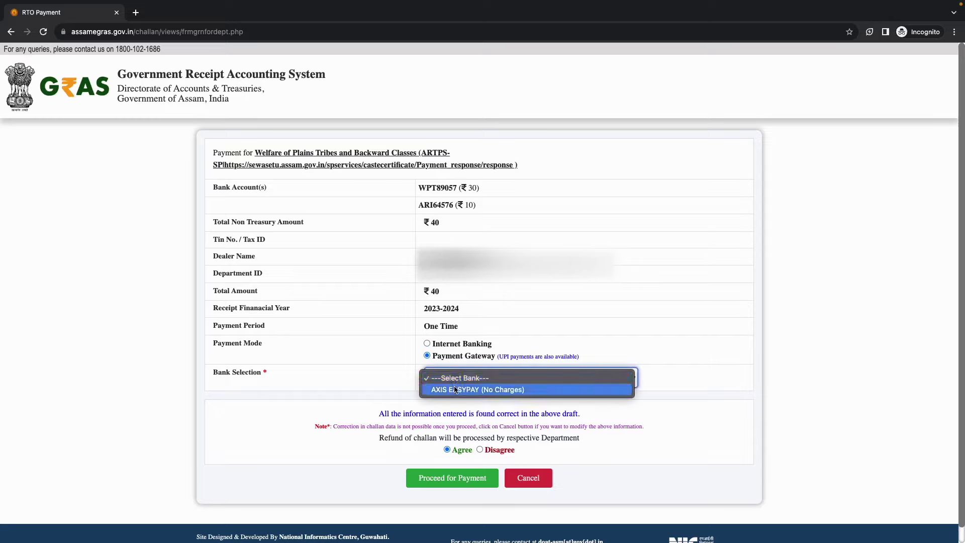
click(455, 391)
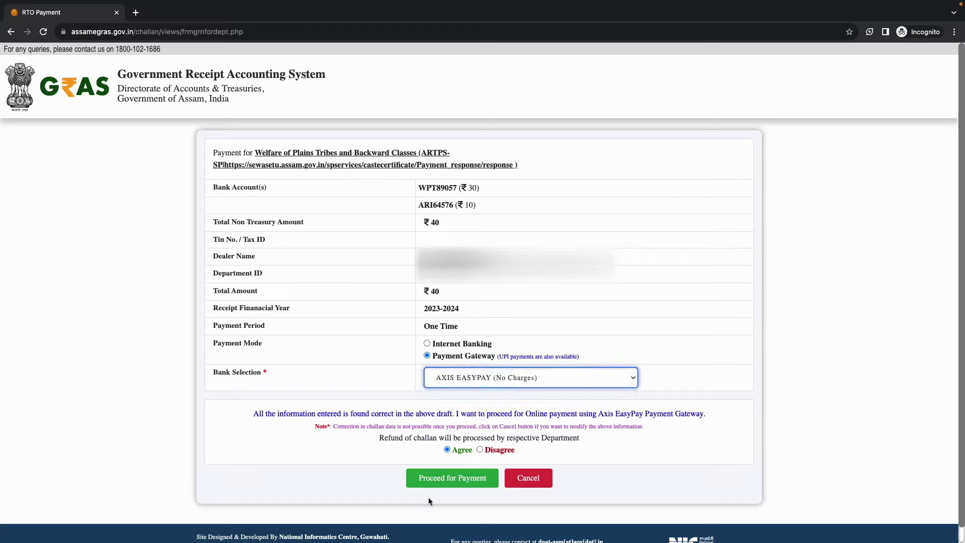
click(448, 480)
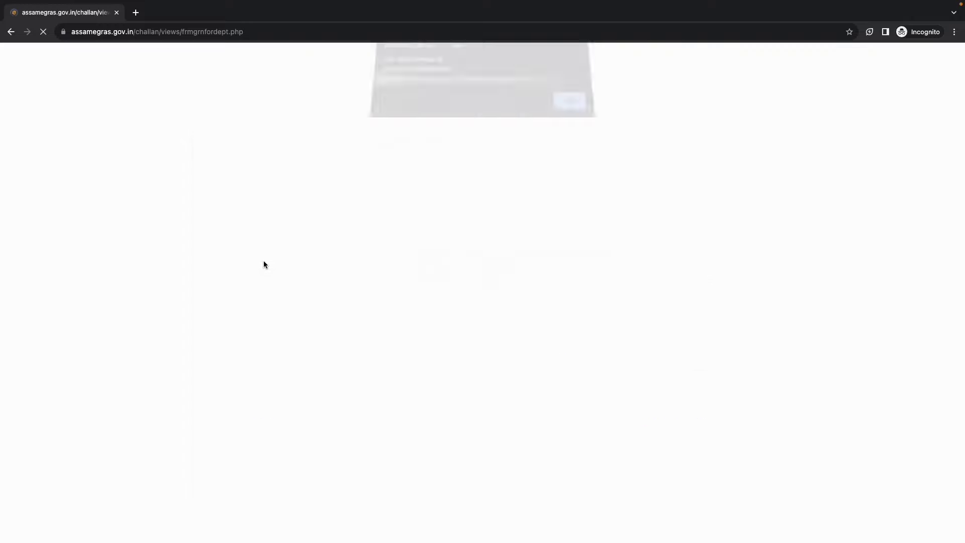
click(572, 113)
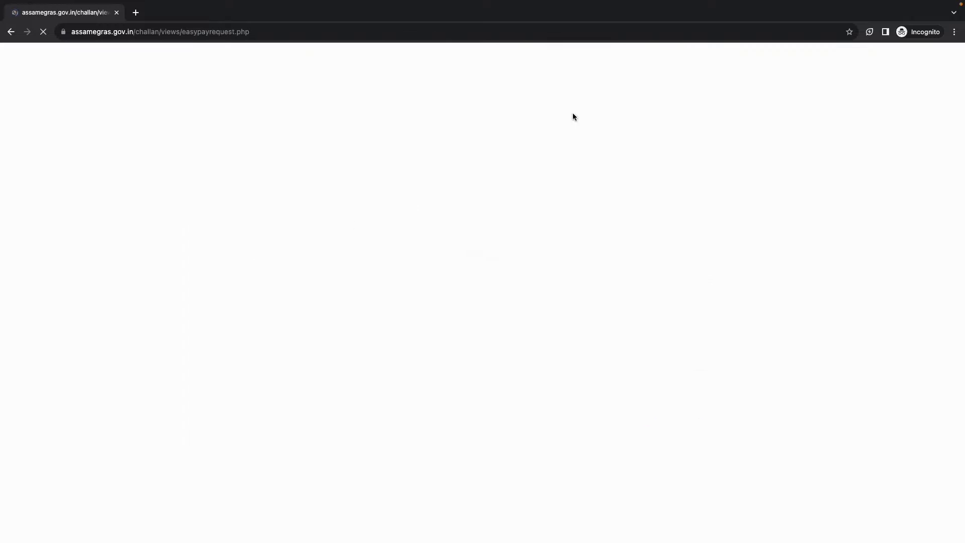